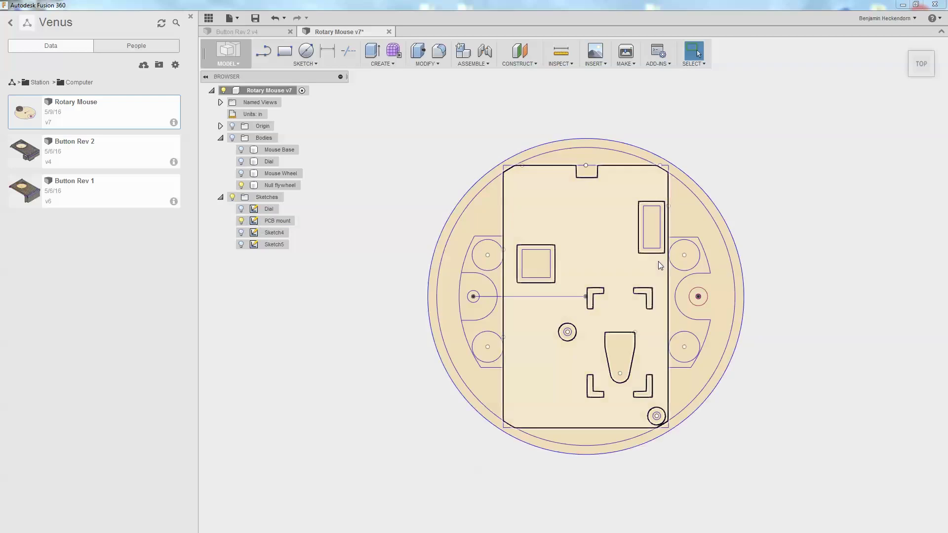
Step: Turn off the Dial sketch's visibility in the browser so the canvas shows no geometry
{"action": "scroll", "coordinate": [771, 301], "scroll_direction": "up", "scroll_amount": 3}
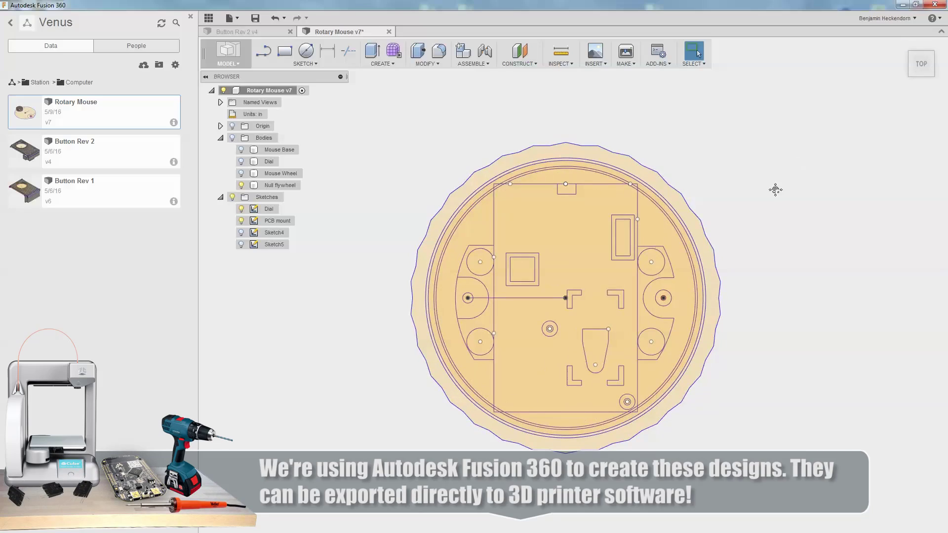
{"action": "left_click_drag", "start_coordinate": [775, 190], "coordinate": [780, 191]}
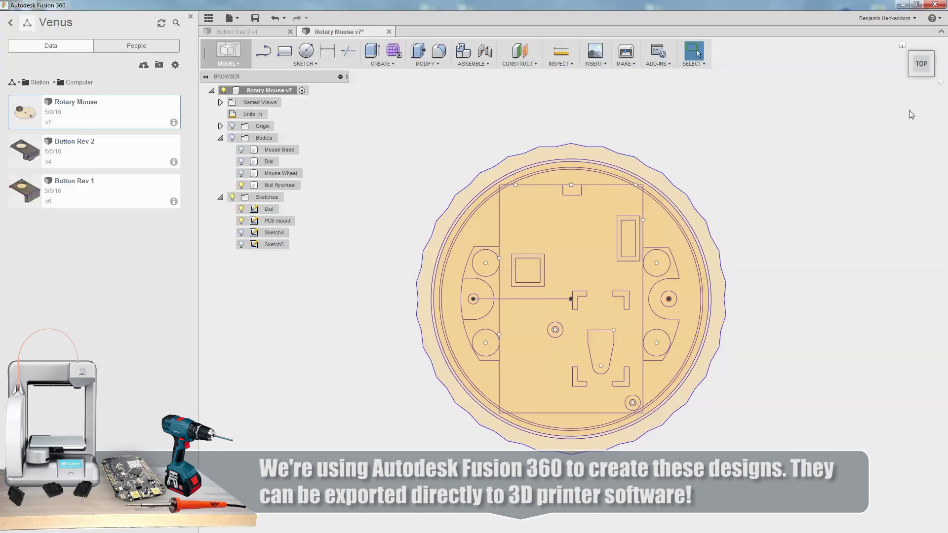
{"action": "left_click", "coordinate": [931, 76]}
{"action": "left_click", "coordinate": [903, 48]}
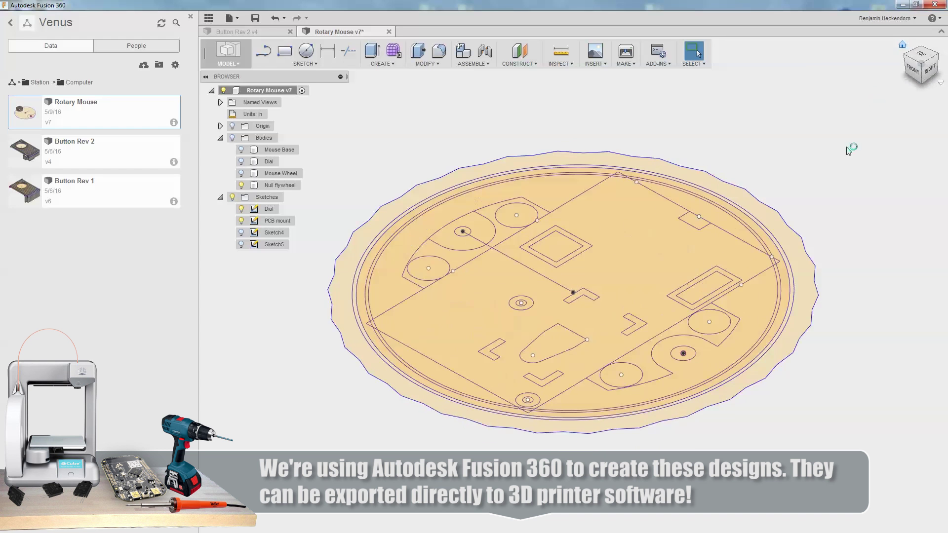
{"action": "left_click", "coordinate": [241, 209]}
{"action": "left_click", "coordinate": [242, 209]}
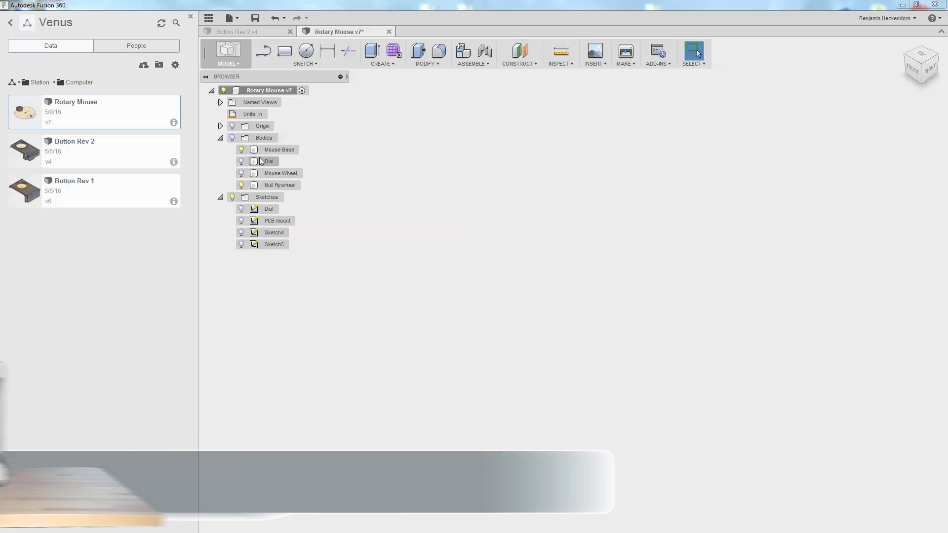
Step: Show the Bodies folder and hide the Null flywheel body, leaving the Mouse Base visible
{"action": "left_click", "coordinate": [233, 138]}
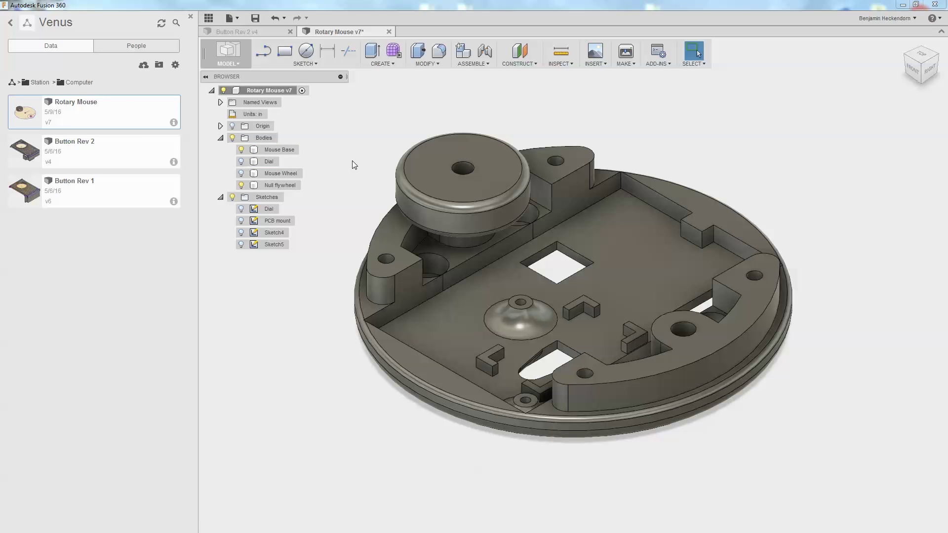
{"action": "left_click", "coordinate": [241, 186]}
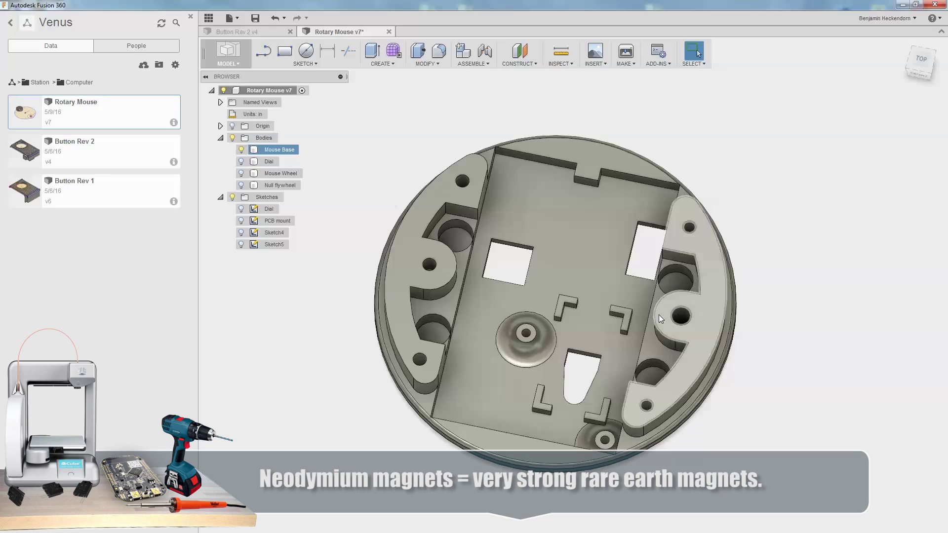
Step: Show the knurled Dial body, inspect it from below and the side, then view from the top
{"action": "left_click", "coordinate": [242, 162]}
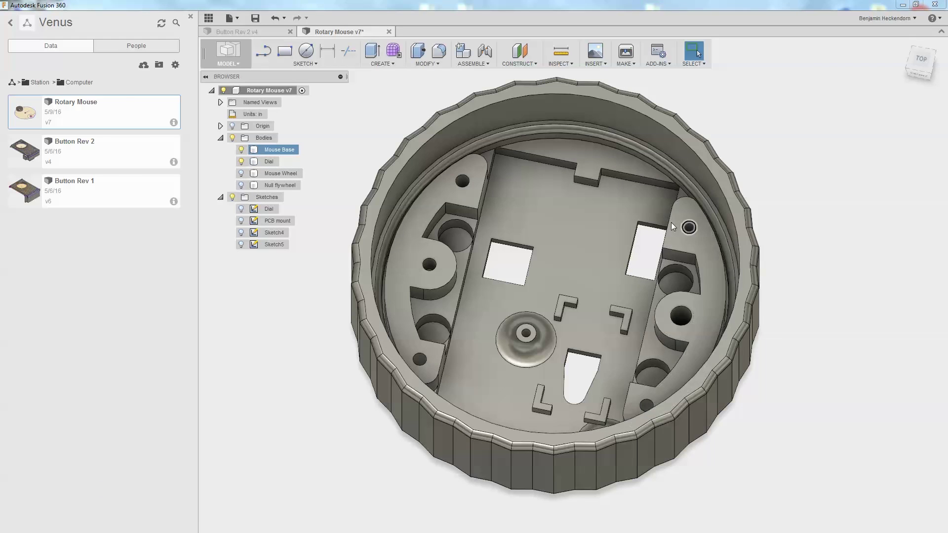
{"action": "left_click", "coordinate": [931, 85]}
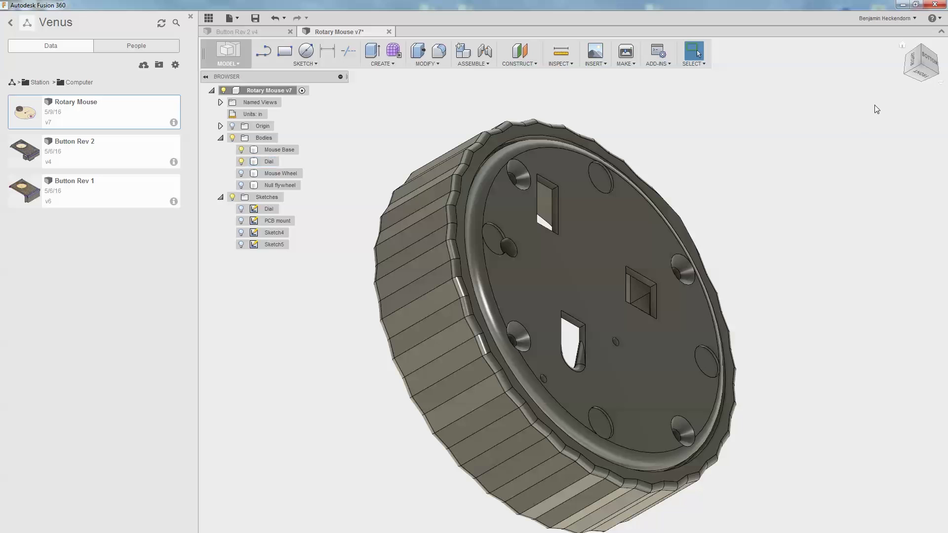
{"action": "left_click_drag", "start_coordinate": [904, 77], "coordinate": [910, 63]}
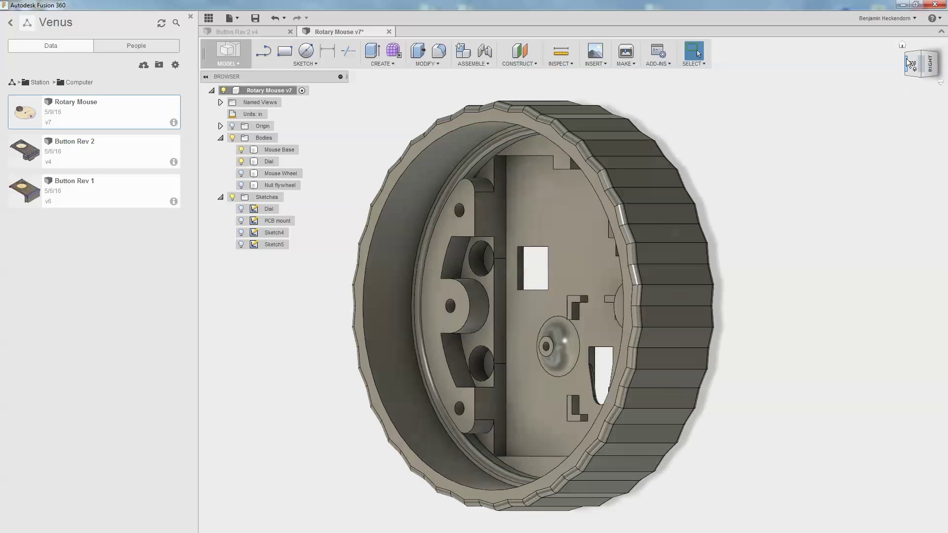
{"action": "left_click", "coordinate": [913, 65]}
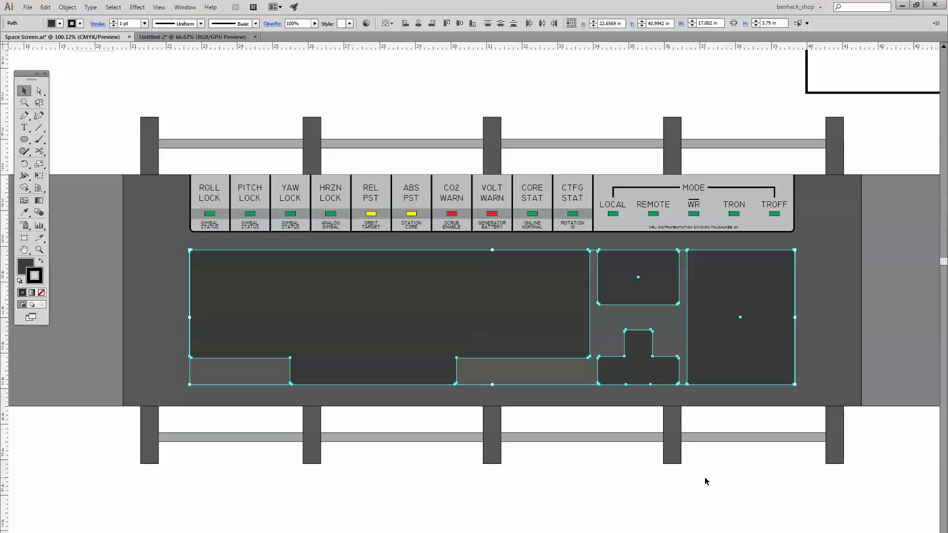
Step: Check the status LED row selection, then zoom in on the hex-panel console artwork
{"action": "left_click", "coordinate": [705, 478]}
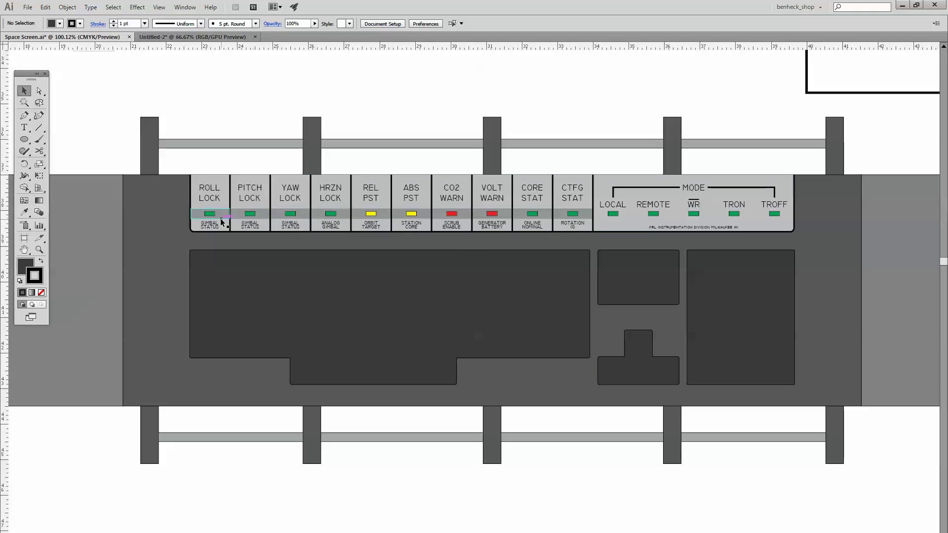
{"action": "left_click_drag", "start_coordinate": [212, 214], "coordinate": [255, 216]}
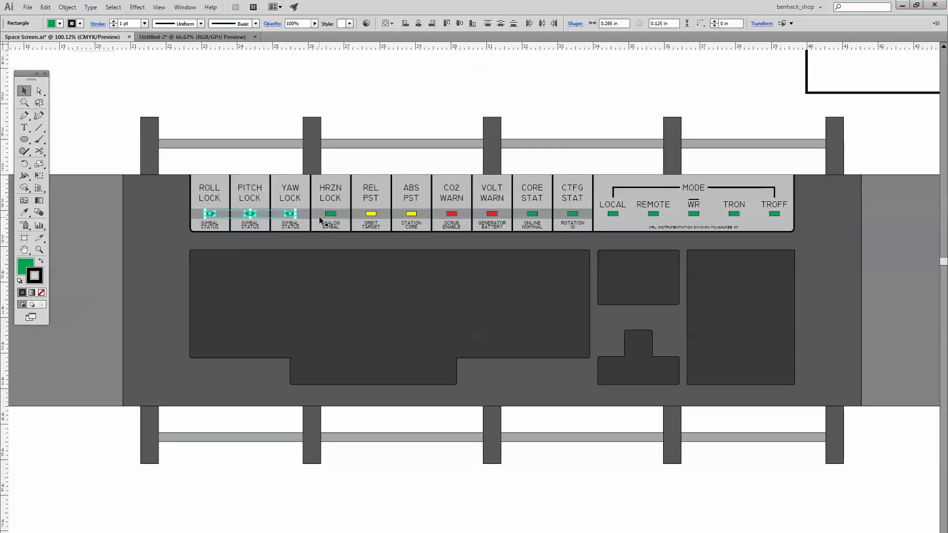
{"action": "left_click", "coordinate": [429, 112]}
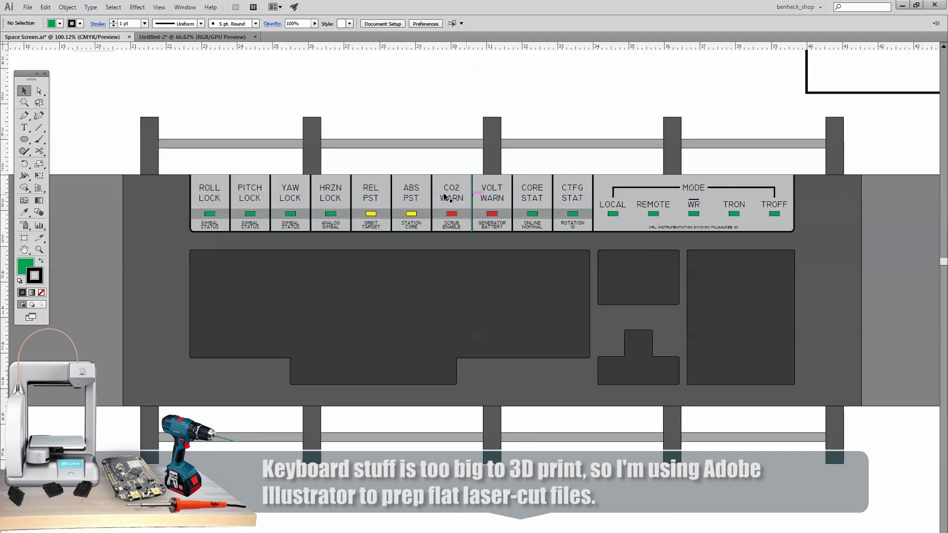
{"action": "scroll", "coordinate": [425, 285], "scroll_direction": "down", "scroll_amount": 6}
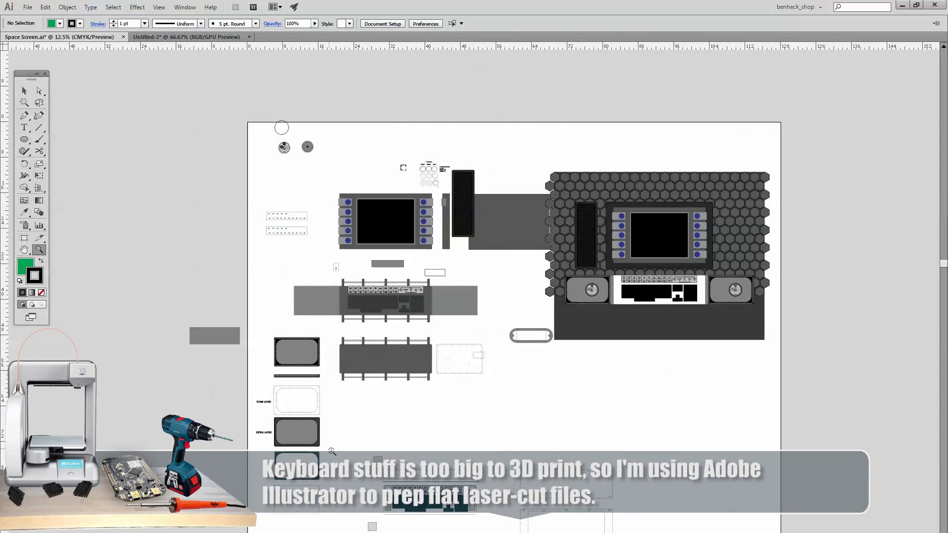
{"action": "left_click_drag", "start_coordinate": [768, 292], "coordinate": [767, 292]}
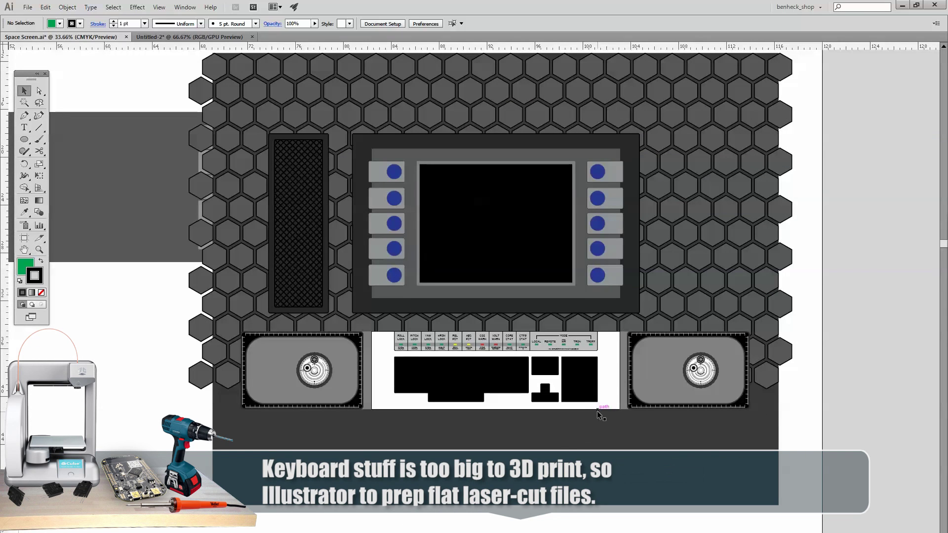
Step: Fill the white keyboard panel below the console screen with light grey
{"action": "left_click", "coordinate": [390, 395]}
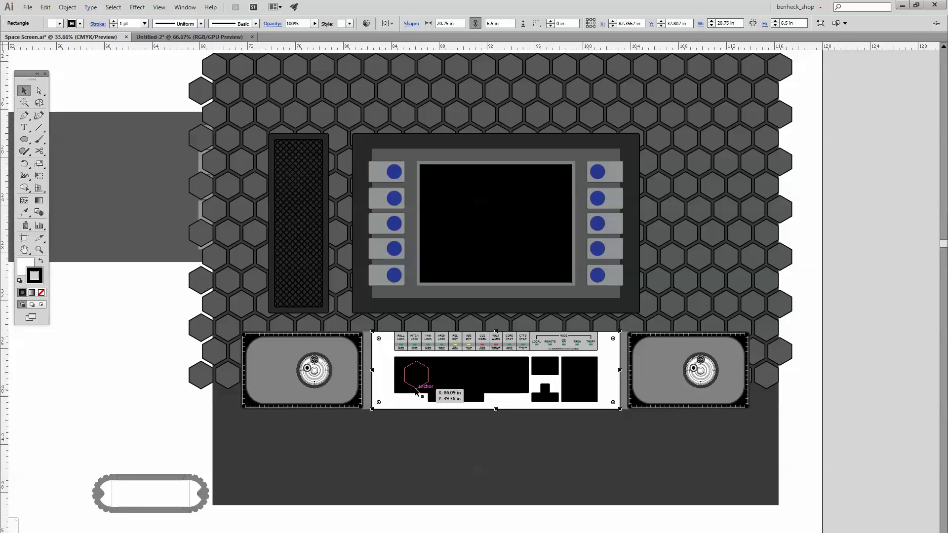
{"action": "left_click", "coordinate": [394, 414]}
{"action": "left_click", "coordinate": [395, 410]}
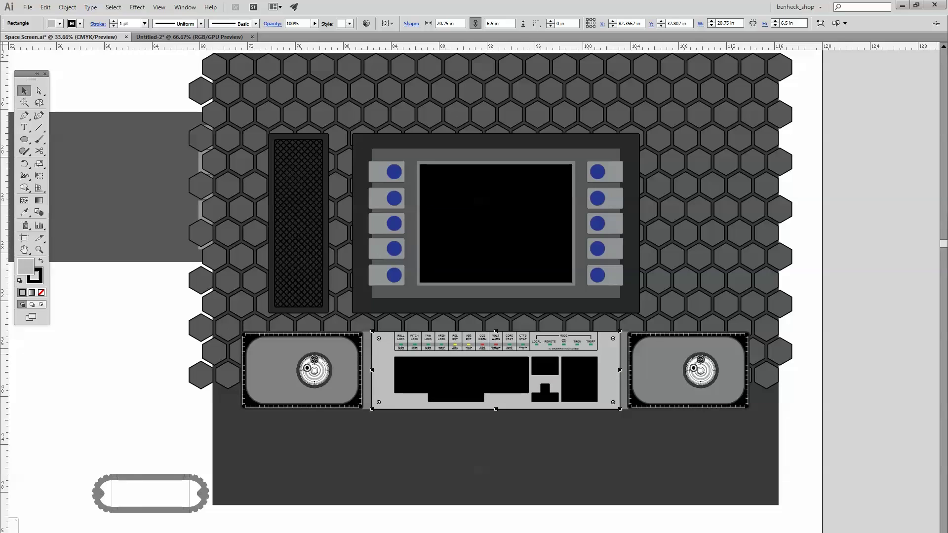
{"action": "left_click", "coordinate": [813, 414]}
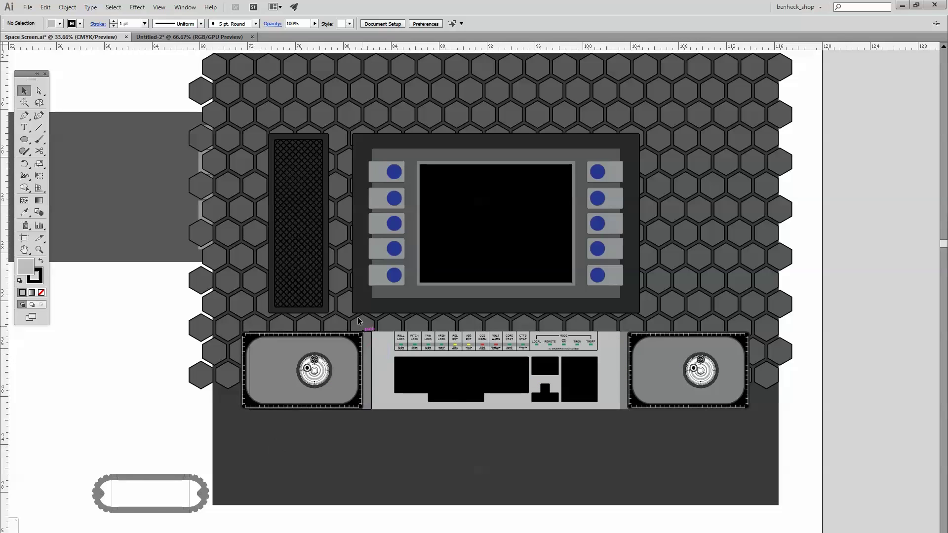
Step: Zoom in on the keyboard and status panel, then back out toward the whole console
{"action": "left_click_drag", "start_coordinate": [460, 430], "coordinate": [461, 430]}
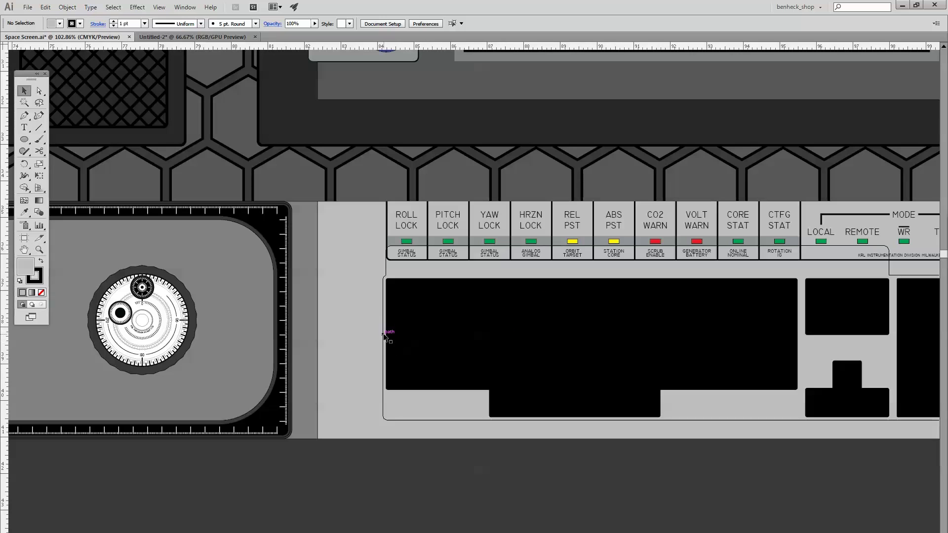
{"action": "left_click", "coordinate": [434, 360], "text": "ctrl+alt"}
{"action": "left_click", "coordinate": [444, 309], "text": "ctrl+alt"}
Step: Zoom out to the full artboard, then marquee-zoom onto the keyboard panel
{"action": "left_click", "coordinate": [470, 263], "text": "ctrl+alt"}
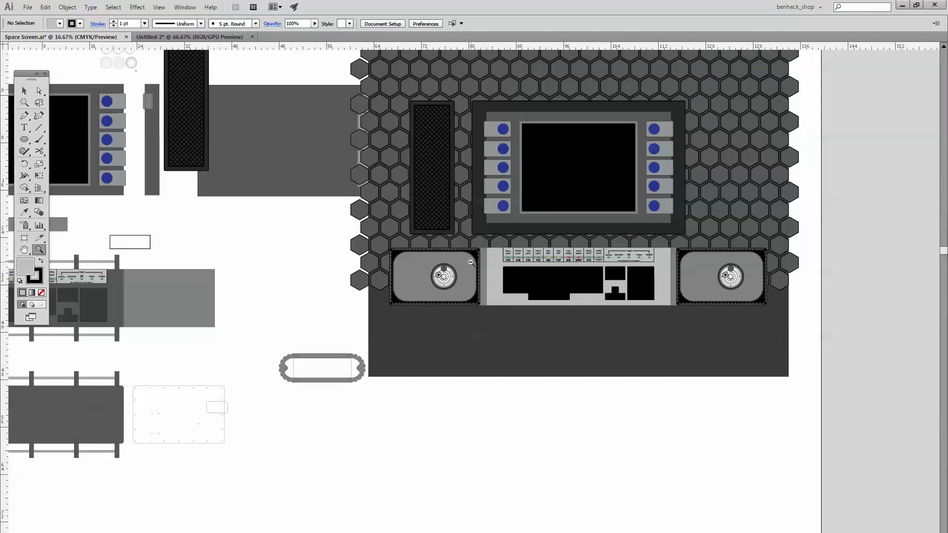
{"action": "left_click", "coordinate": [471, 263], "text": "alt"}
{"action": "left_click", "coordinate": [385, 355], "text": "alt"}
{"action": "left_click_drag", "start_coordinate": [470, 436], "coordinate": [470, 436]}
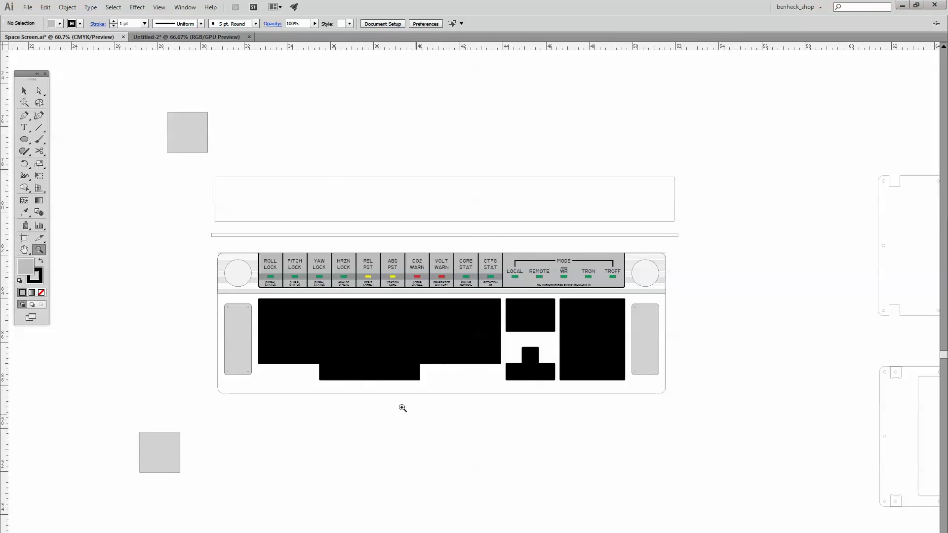
{"action": "mouse_move", "coordinate": [148, 172]}
{"action": "left_mouse_down"}
{"action": "mouse_move", "coordinate": [170, 204]}
{"action": "mouse_move", "coordinate": [737, 433]}
{"action": "left_mouse_up"}
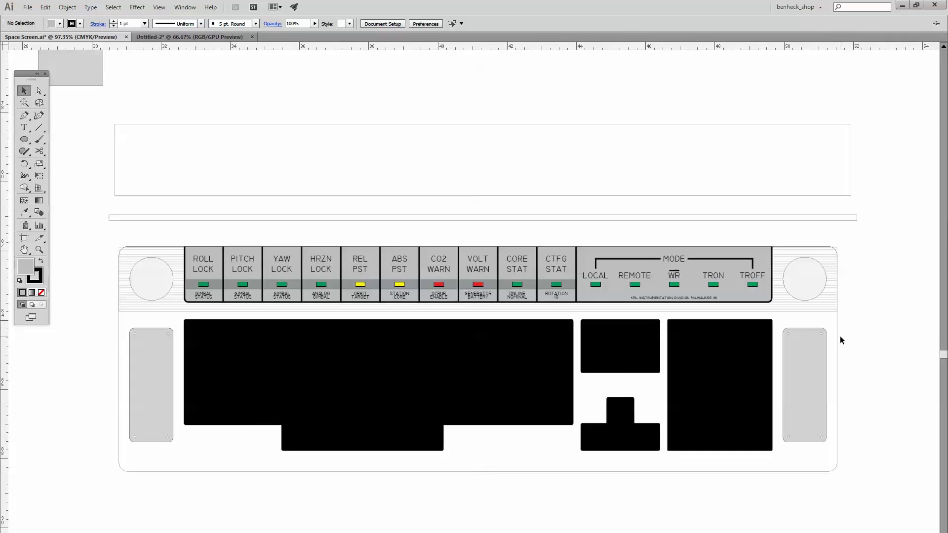
Step: Select and deselect the grey side panel and the left circle on the keyboard panel
{"action": "left_click_drag", "start_coordinate": [822, 456], "coordinate": [831, 454]}
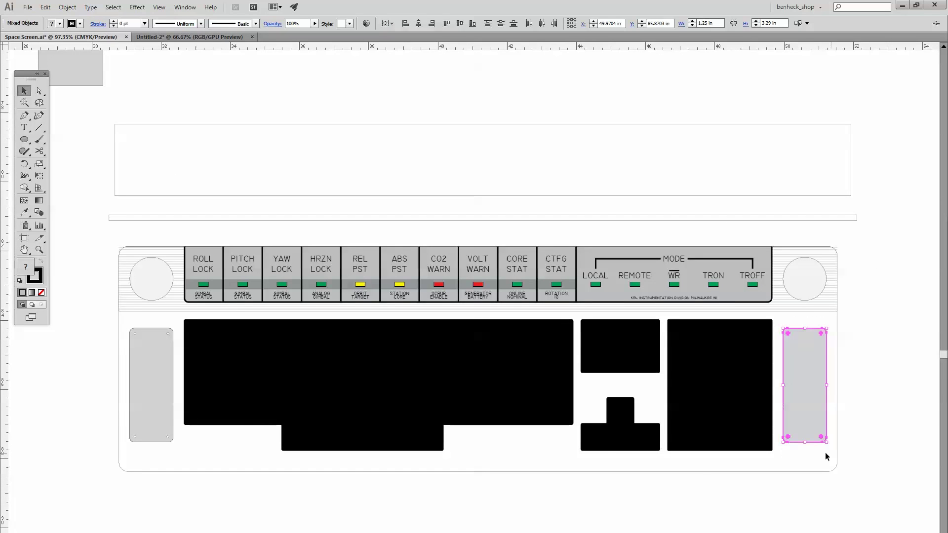
{"action": "left_click", "coordinate": [81, 342]}
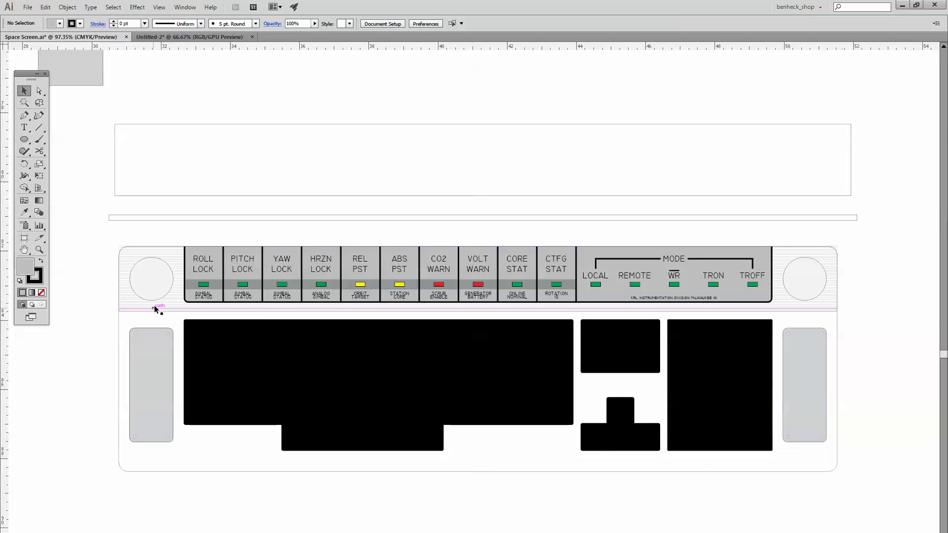
{"action": "left_click", "coordinate": [174, 279]}
{"action": "left_click", "coordinate": [868, 273]}
{"action": "key", "text": "z"}
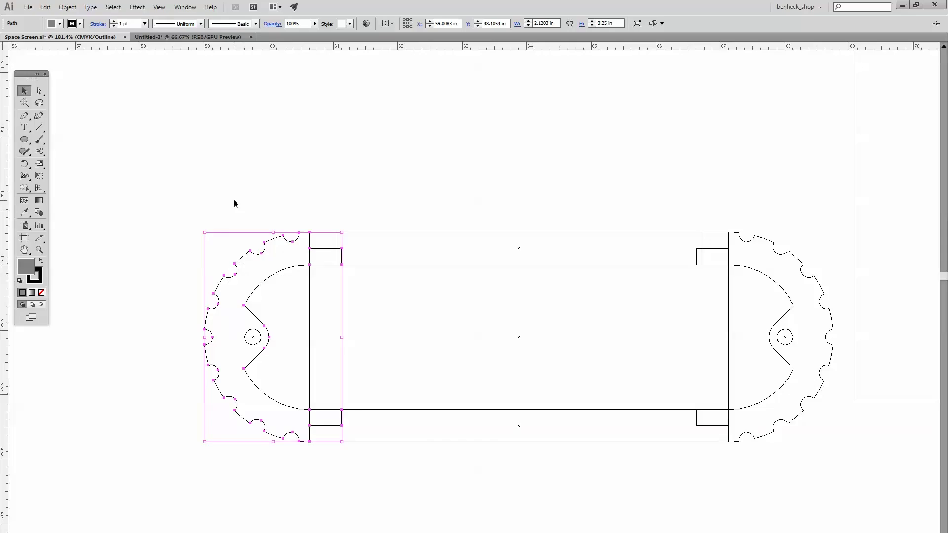
{"action": "left_click", "coordinate": [235, 178]}
{"action": "left_click_drag", "start_coordinate": [270, 299], "coordinate": [224, 319]}
{"action": "left_click", "coordinate": [356, 278]}
{"action": "left_click", "coordinate": [311, 329]}
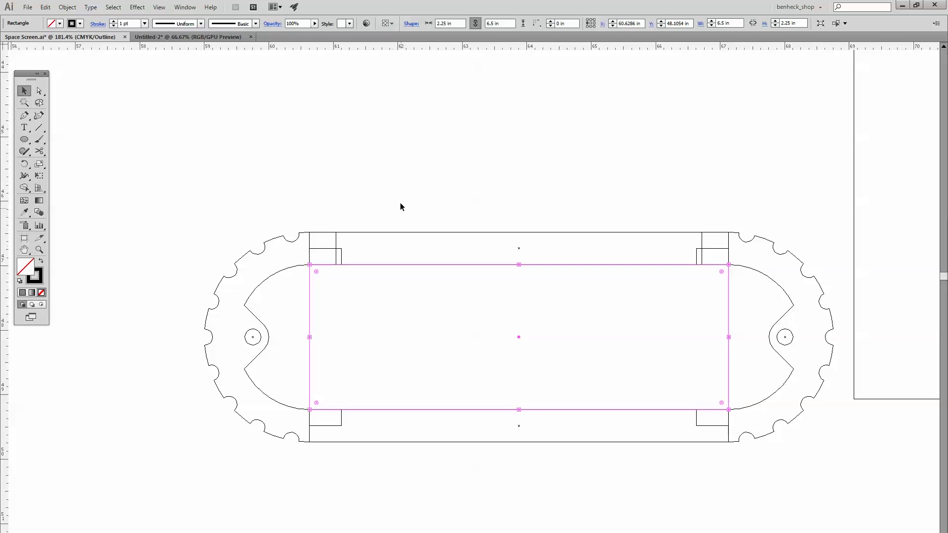
{"action": "left_click_drag", "start_coordinate": [400, 204], "coordinate": [417, 235]}
{"action": "left_click", "coordinate": [437, 429]}
{"action": "left_click_drag", "start_coordinate": [437, 430], "coordinate": [446, 474]}
{"action": "left_click", "coordinate": [433, 472]}
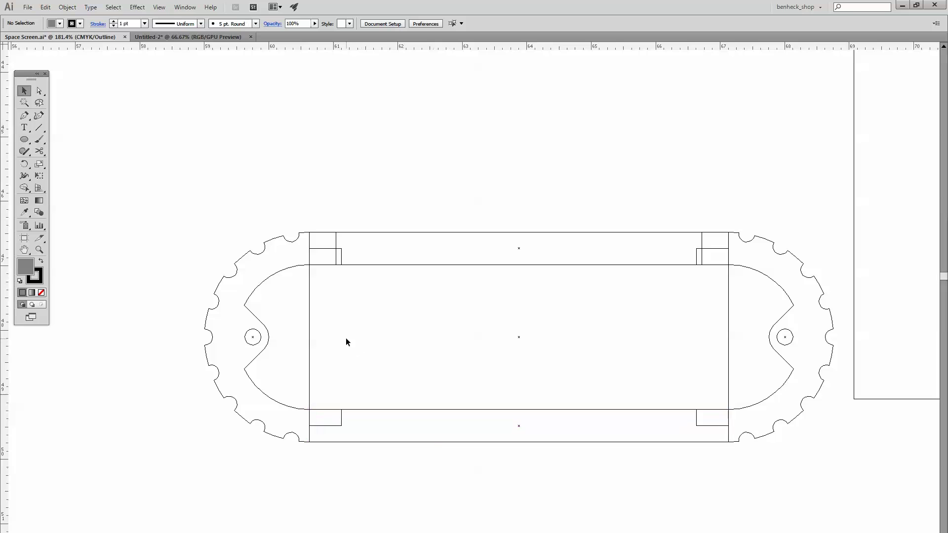
{"action": "key", "text": "n"}
{"action": "key", "text": "m"}
{"action": "left_click_drag", "start_coordinate": [317, 408], "coordinate": [729, 285]}
{"action": "key", "text": "v"}
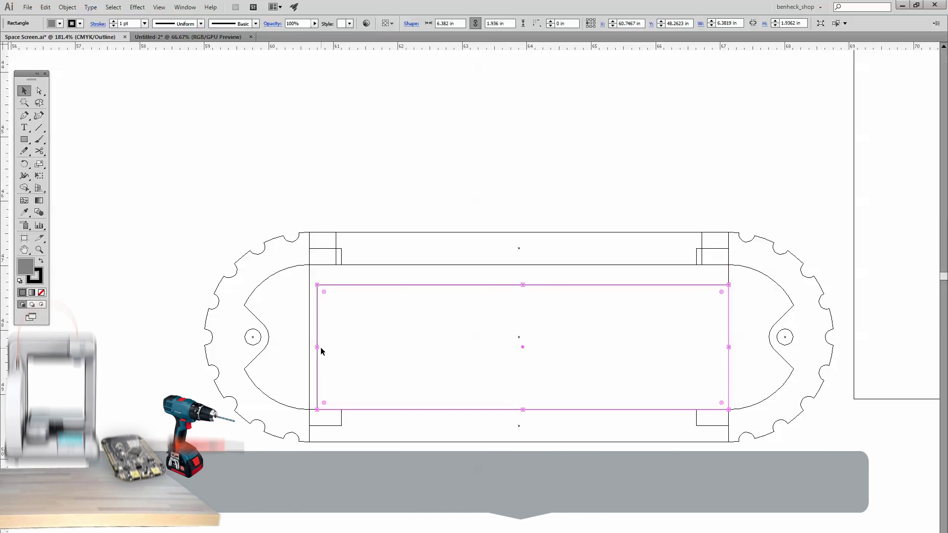
{"action": "left_click_drag", "start_coordinate": [317, 347], "coordinate": [312, 348]}
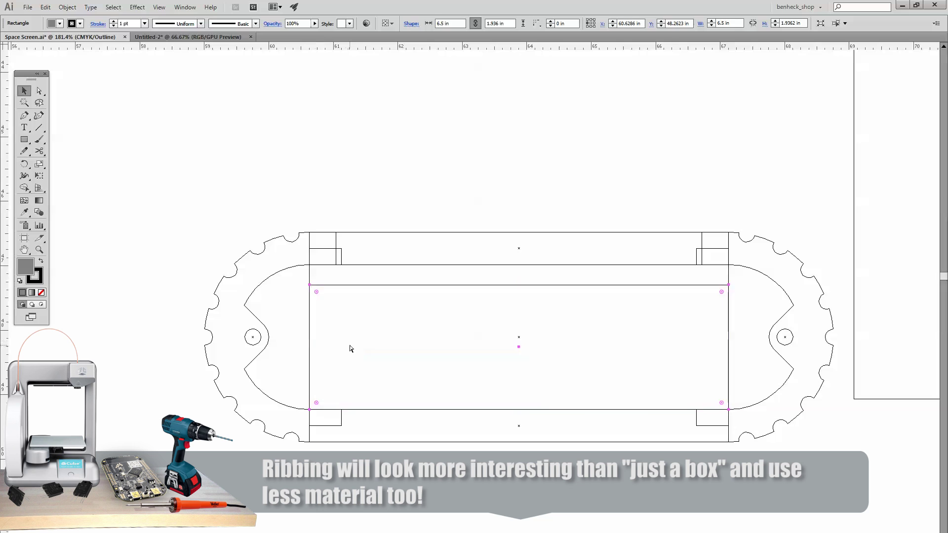
{"action": "key", "text": "ctrl+z"}
{"action": "left_click", "coordinate": [355, 296]}
{"action": "left_click", "coordinate": [380, 284]}
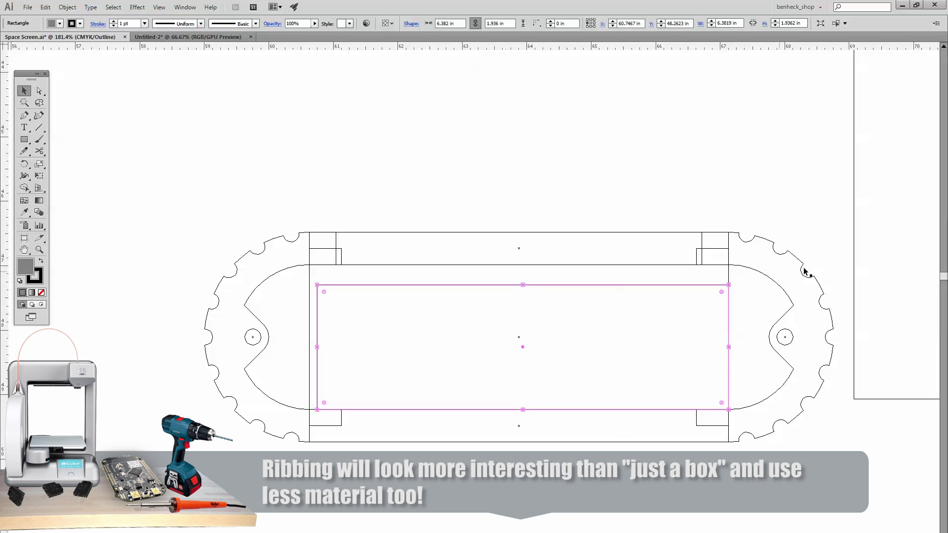
{"action": "key", "text": "Delete"}
{"action": "left_click_drag", "start_coordinate": [814, 239], "coordinate": [759, 286]}
{"action": "left_click", "coordinate": [790, 215]}
{"action": "key", "text": "z"}
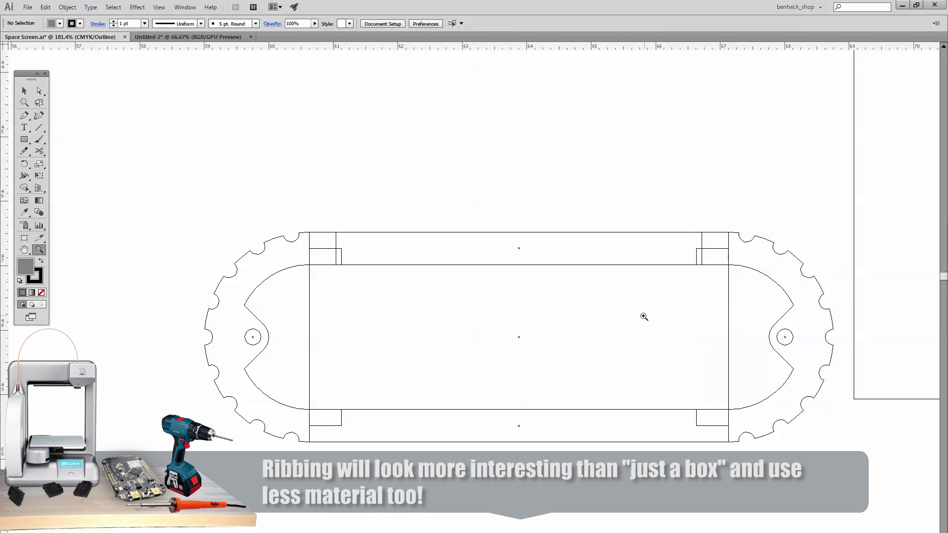
{"action": "left_click", "coordinate": [637, 318], "text": "alt"}
{"action": "left_click_drag", "start_coordinate": [430, 293], "coordinate": [653, 336]}
{"action": "key", "text": "v"}
{"action": "left_click", "coordinate": [423, 311]}
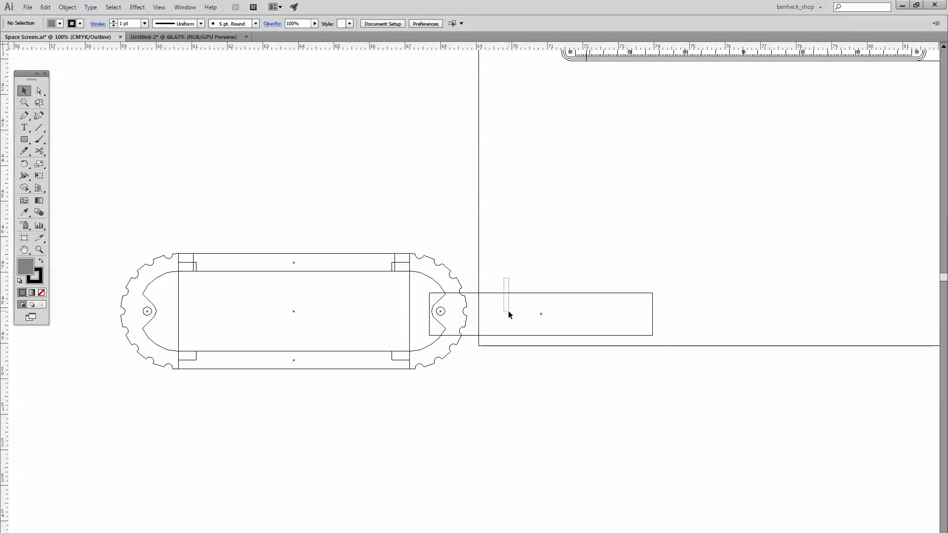
{"action": "left_click_drag", "start_coordinate": [508, 312], "coordinate": [509, 313]}
{"action": "key", "text": "Delete"}
{"action": "left_click", "coordinate": [313, 322], "text": "alt"}
{"action": "left_click", "coordinate": [312, 322], "text": "alt"}
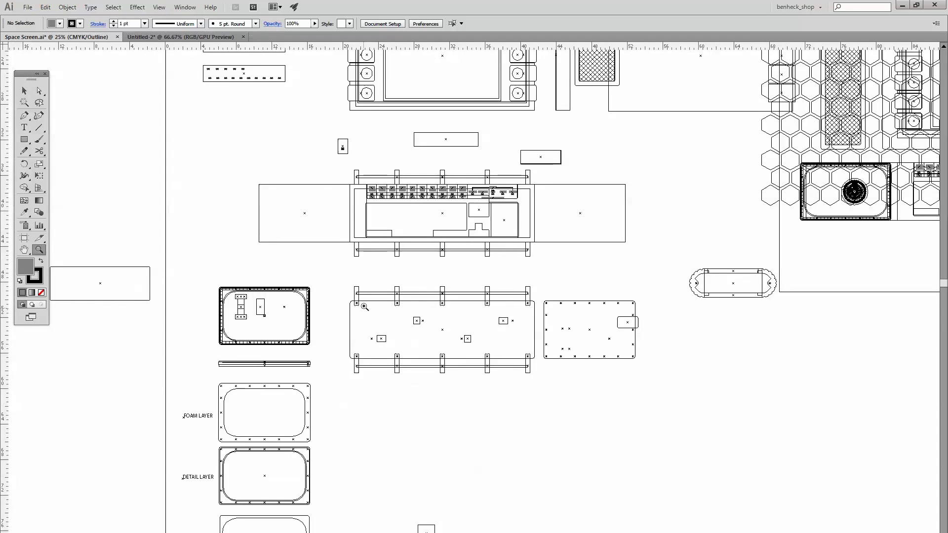
{"action": "left_click_drag", "start_coordinate": [567, 420], "coordinate": [566, 421]}
{"action": "key", "text": "ctrl+y"}
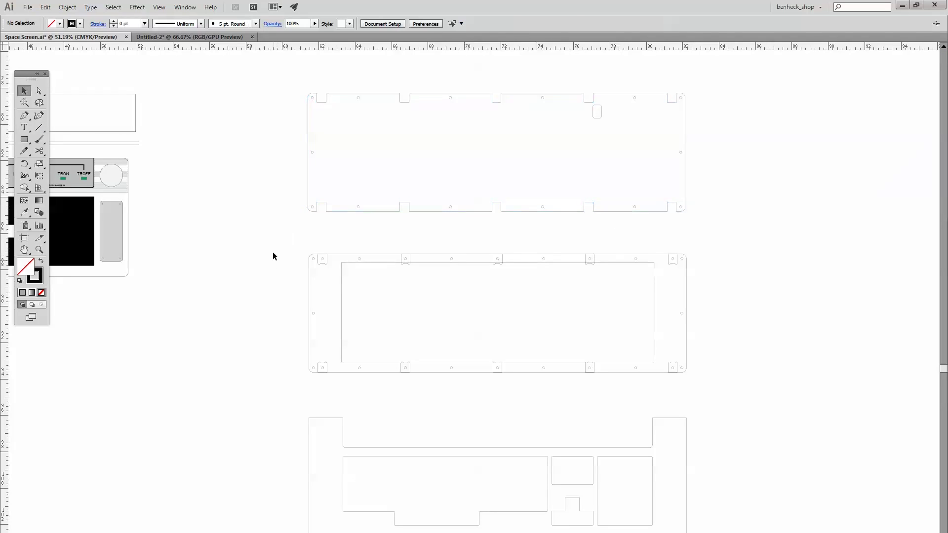
{"action": "left_click_drag", "start_coordinate": [712, 389], "coordinate": [712, 390]}
{"action": "left_click", "coordinate": [268, 378]}
{"action": "scroll", "coordinate": [268, 378], "scroll_direction": "down", "scroll_amount": 2}
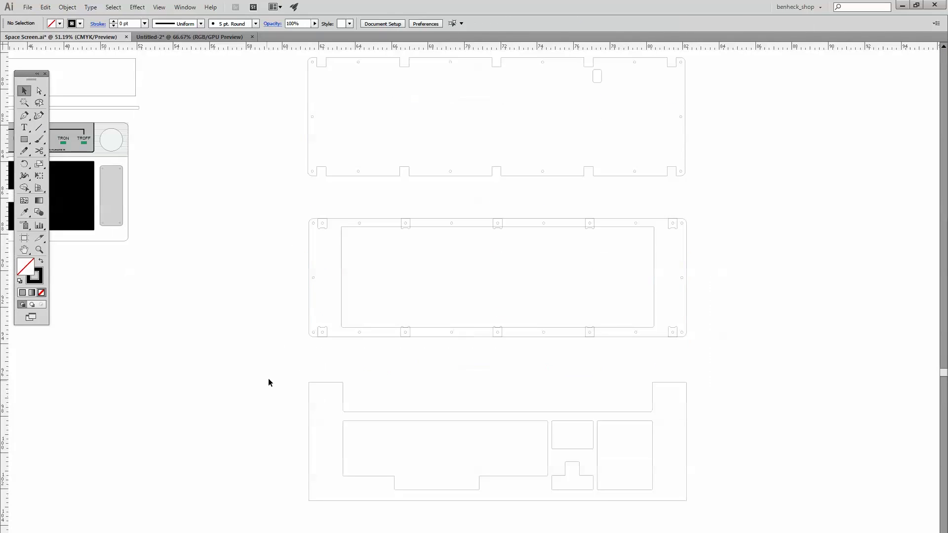
{"action": "left_click_drag", "start_coordinate": [706, 513], "coordinate": [706, 514]}
{"action": "scroll", "coordinate": [244, 291], "scroll_direction": "down", "scroll_amount": 2}
{"action": "key", "text": "z"}
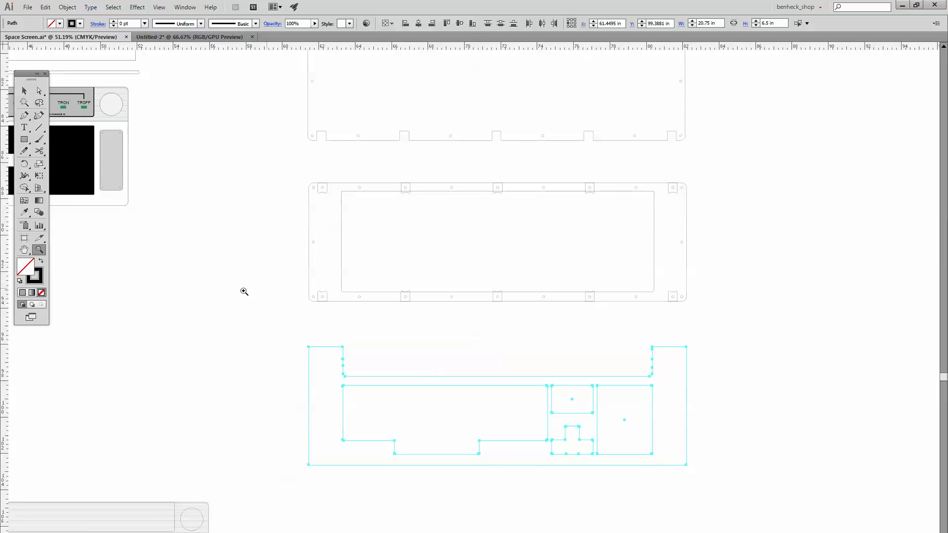
{"action": "left_click_drag", "start_coordinate": [708, 477], "coordinate": [707, 477]}
{"action": "left_click", "coordinate": [760, 383]}
{"action": "key", "text": "ctrl+y"}
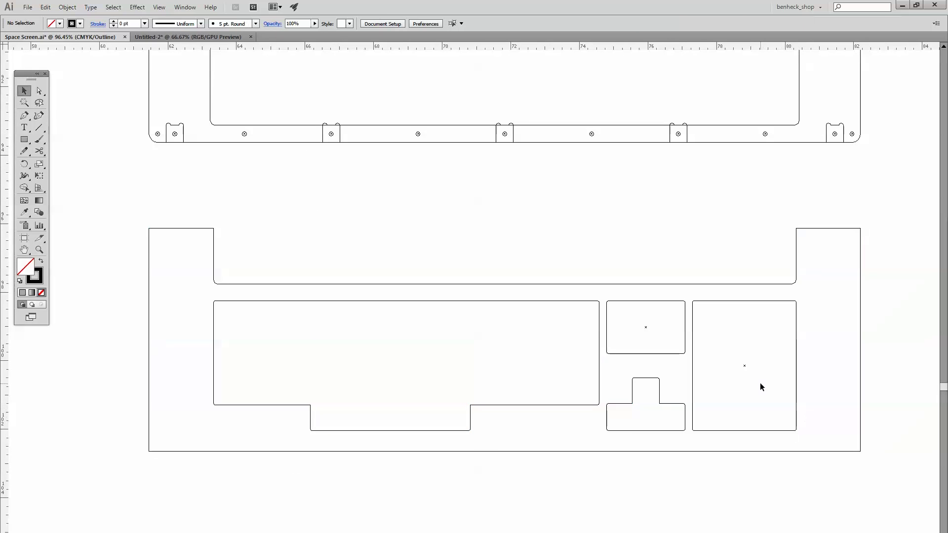
{"action": "left_click", "coordinate": [495, 306], "text": "alt"}
{"action": "left_click", "coordinate": [467, 304], "text": "alt"}
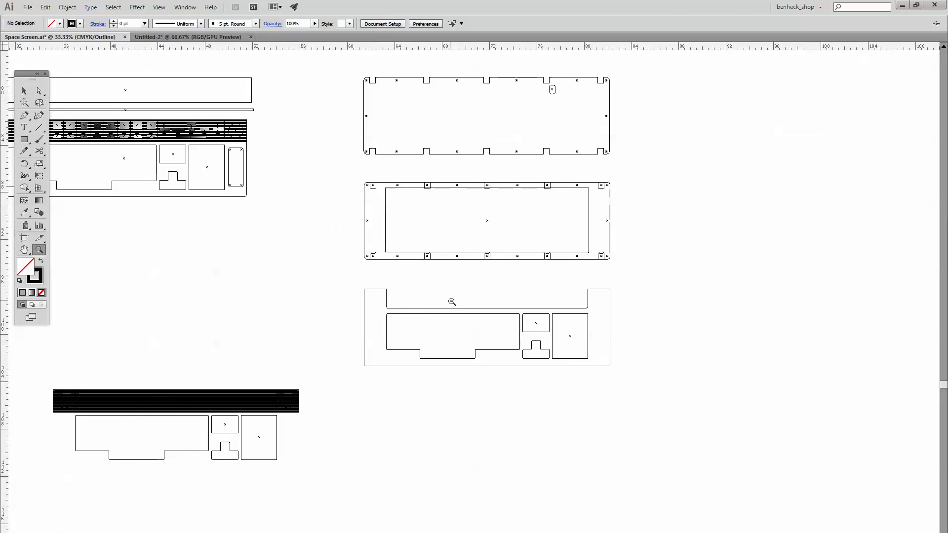